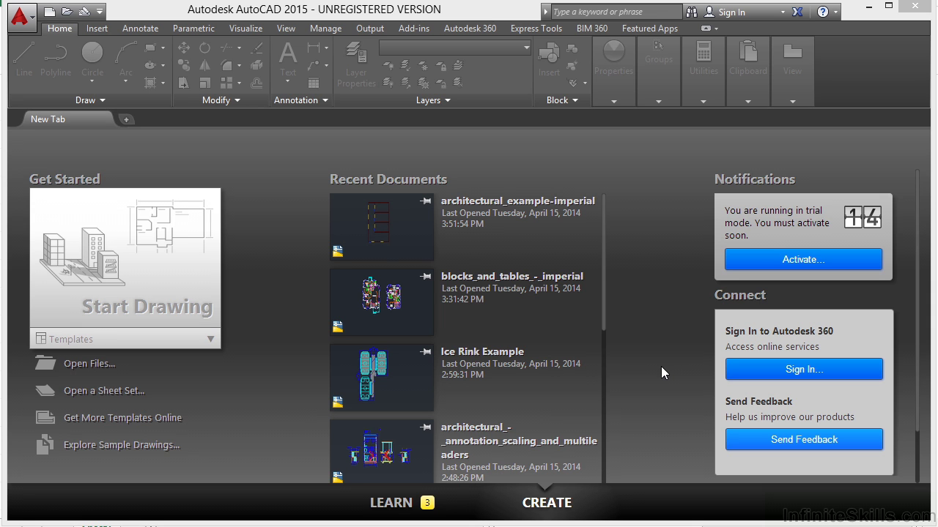
- Open architectural_example-imperial.dwg from the 09 folder
left_click(96, 367)
left_click(445, 150)
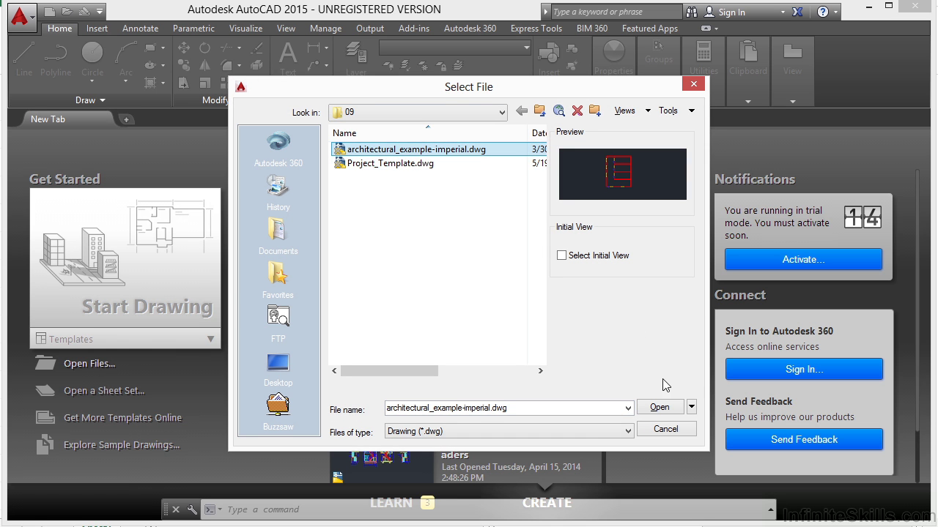
left_click(661, 409)
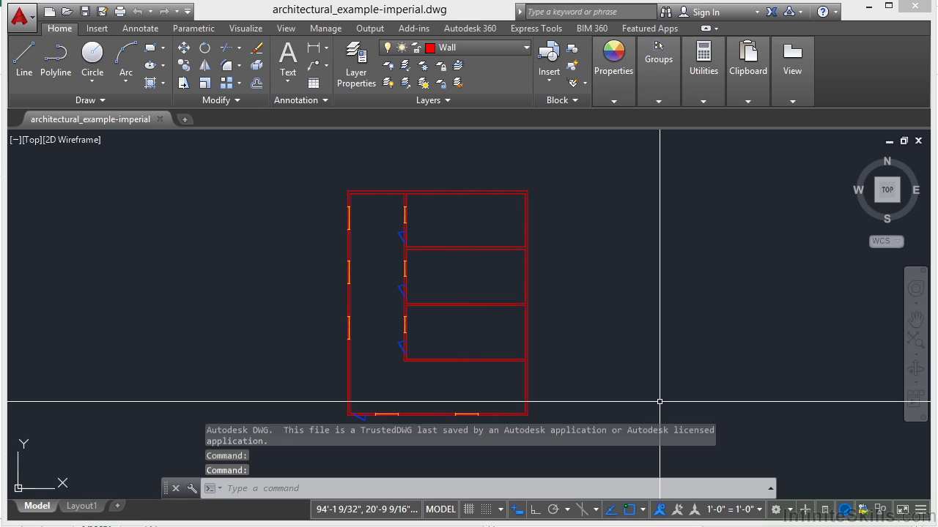
middle_click_drag(554, 312, 561, 302)
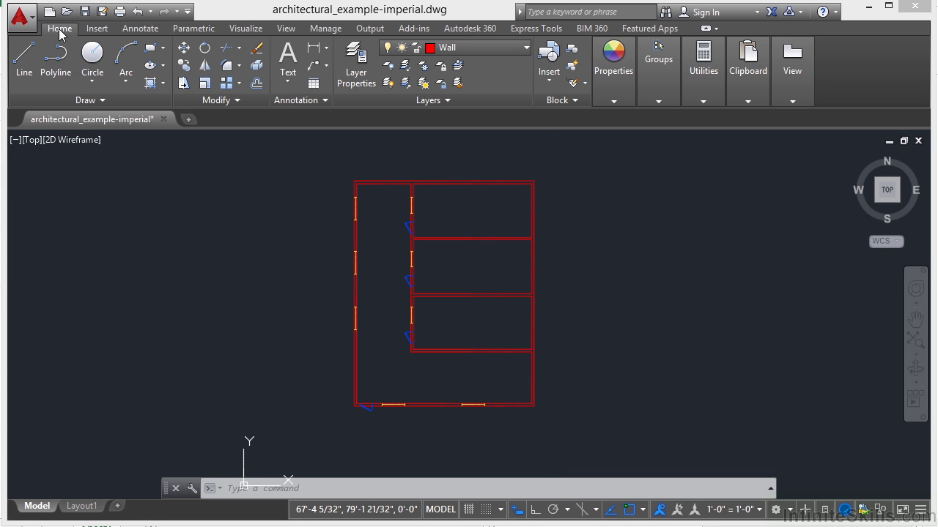
left_click(440, 101)
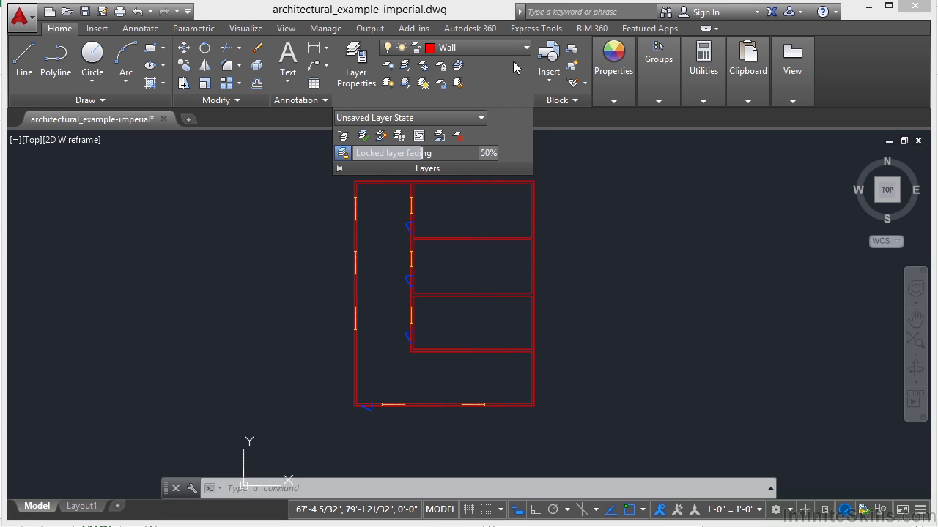
left_click(526, 48)
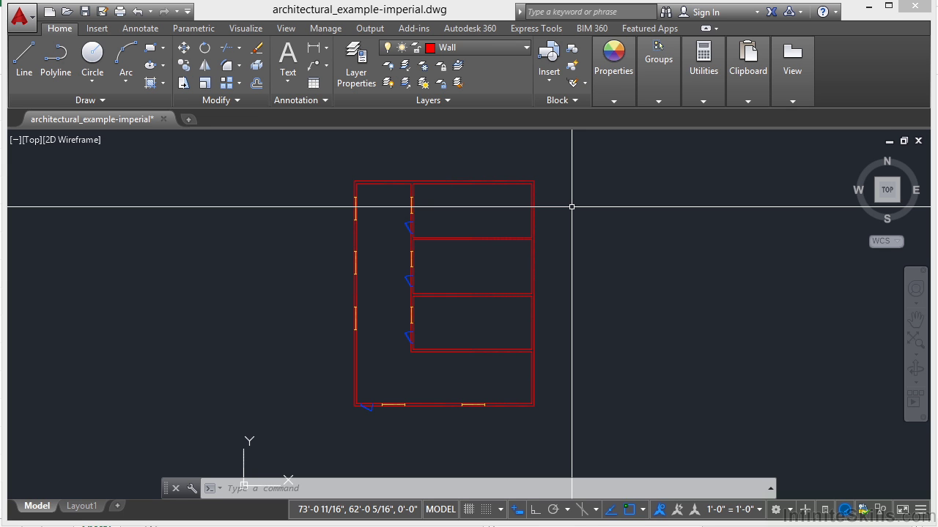
scroll(447, 189, "up", 4)
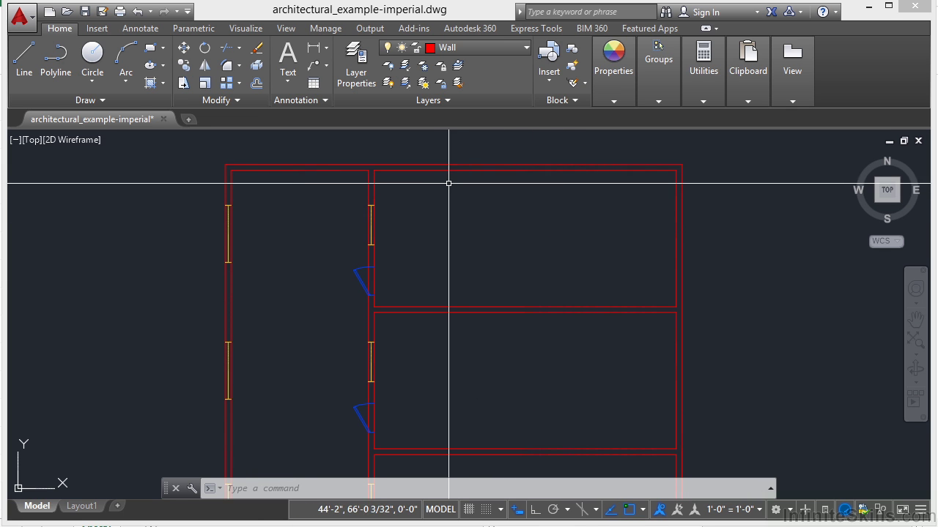
scroll(378, 209, "up", 2)
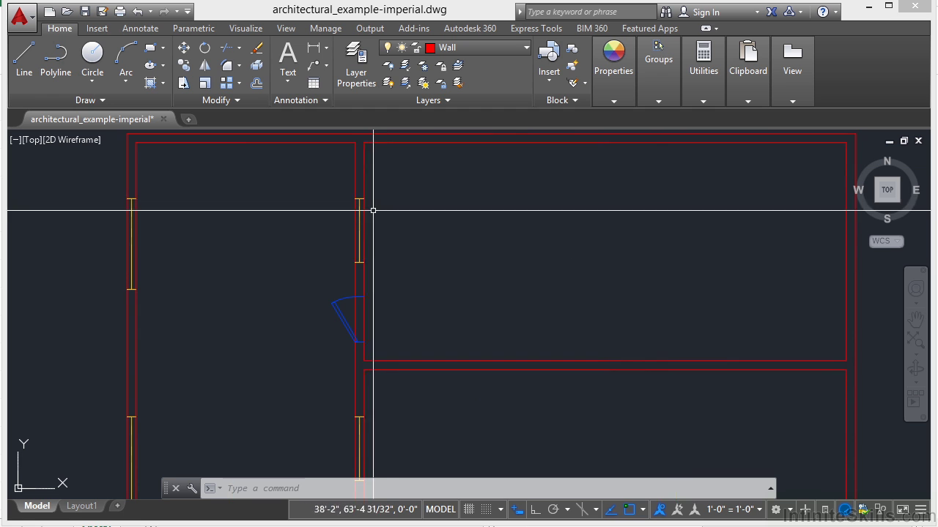
scroll(359, 274, "up", 2)
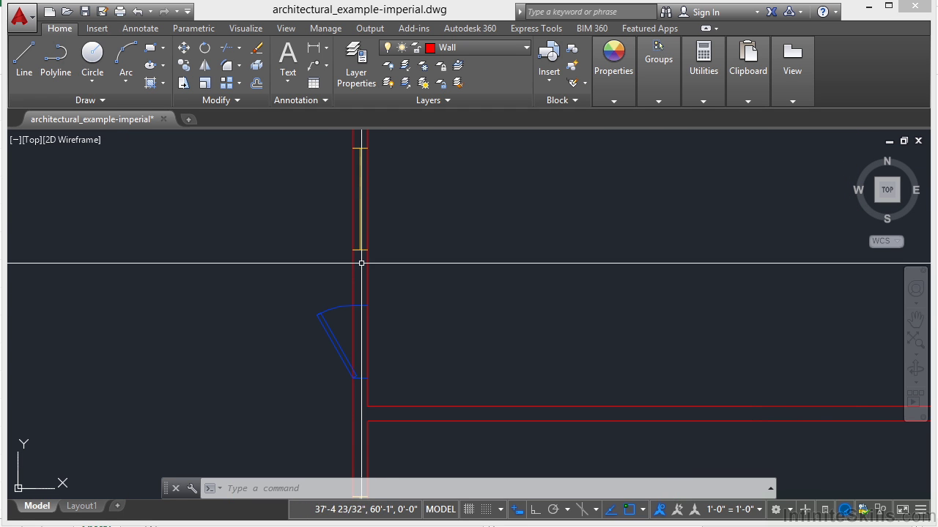
scroll(362, 270, "up", 3)
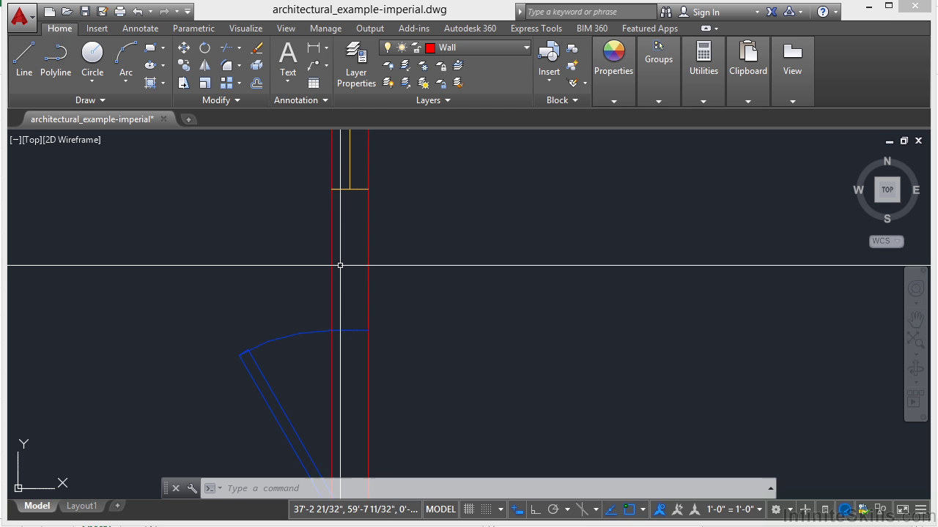
scroll(348, 269, "down", 8)
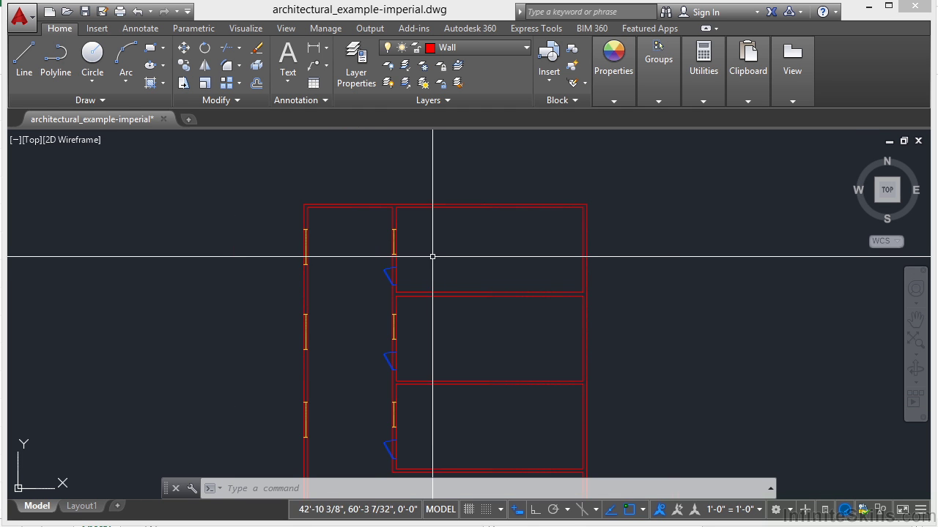
scroll(486, 226, "down", 3)
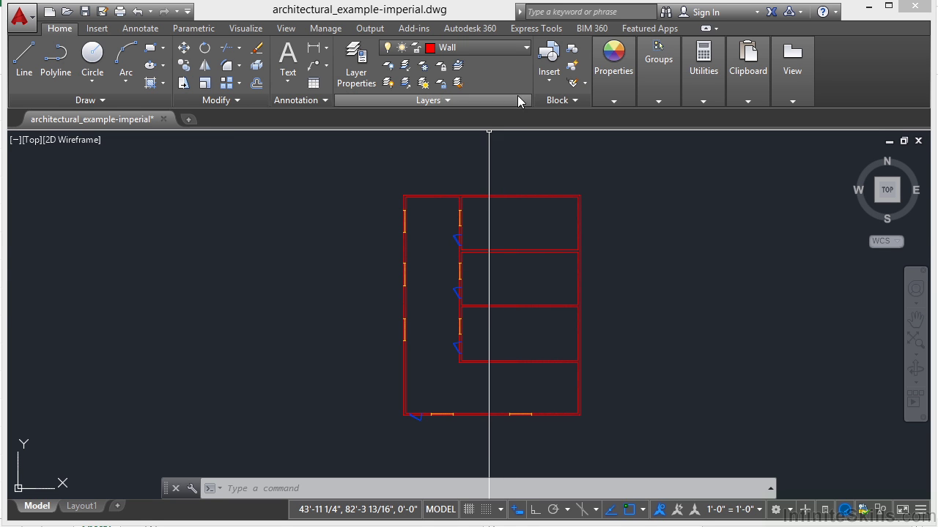
left_click(522, 48)
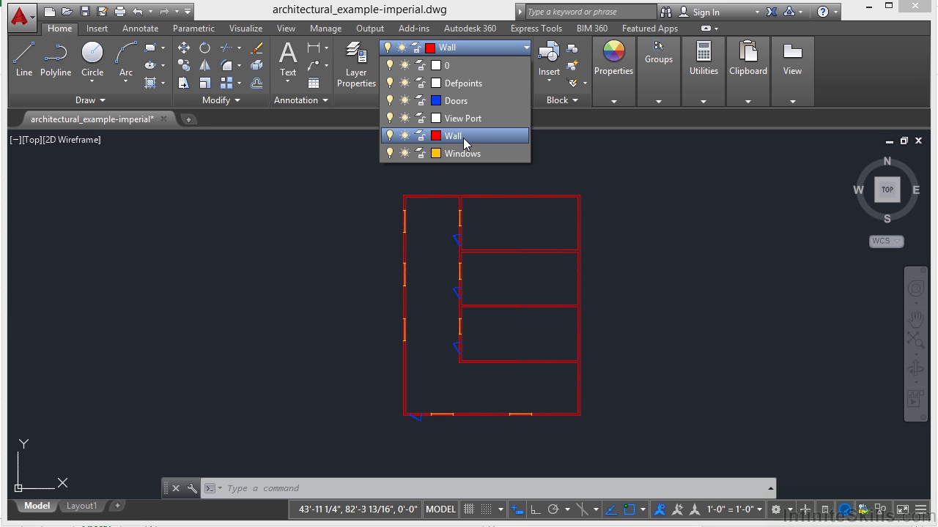
left_click(633, 215)
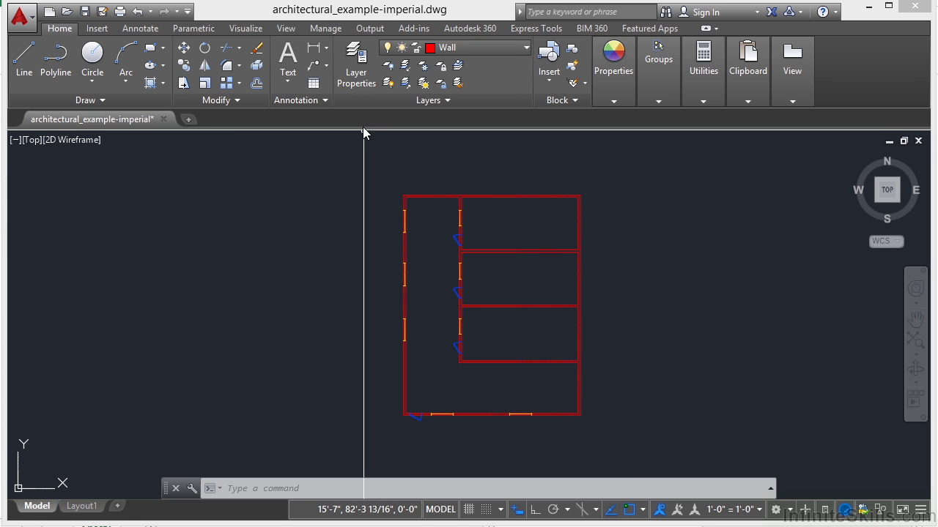
- Open and dock the Layer Properties Manager, then review all six layers from 0 through Windows
left_click(362, 85)
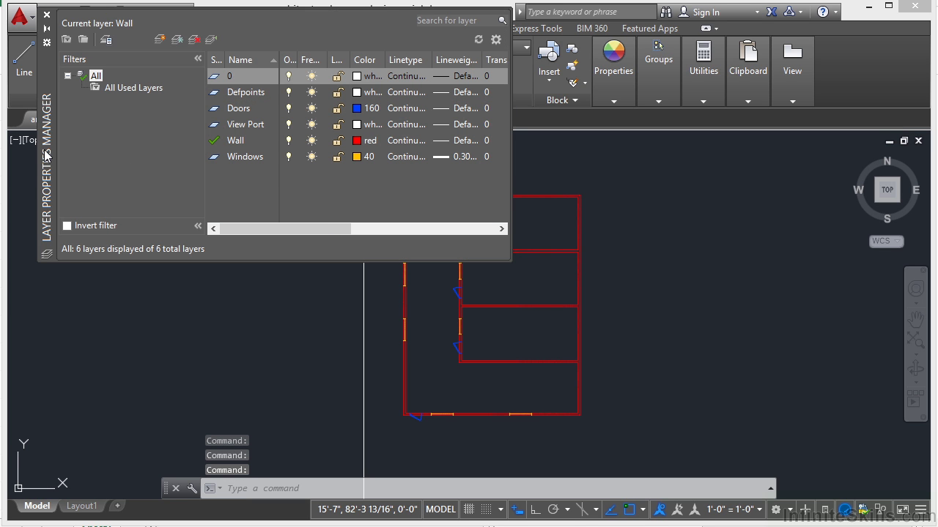
left_click_drag(45, 155, 15, 146)
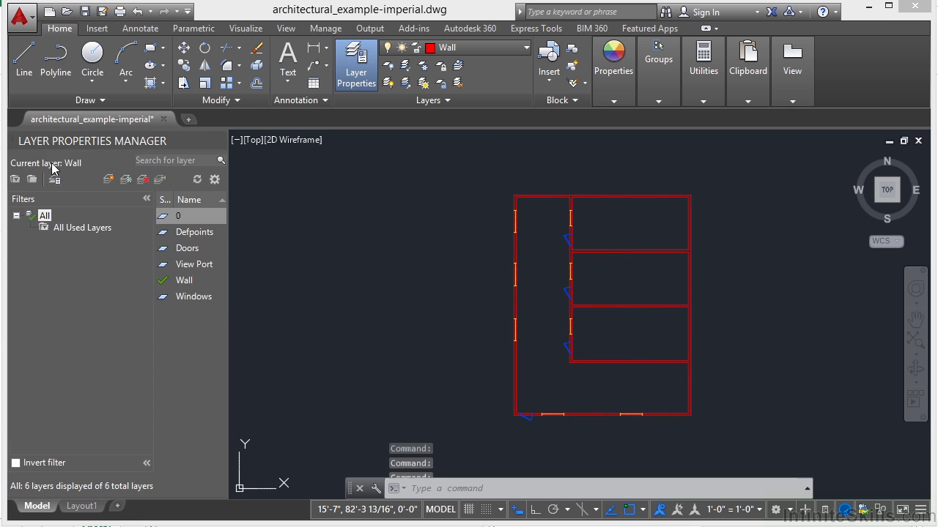
left_click(111, 139)
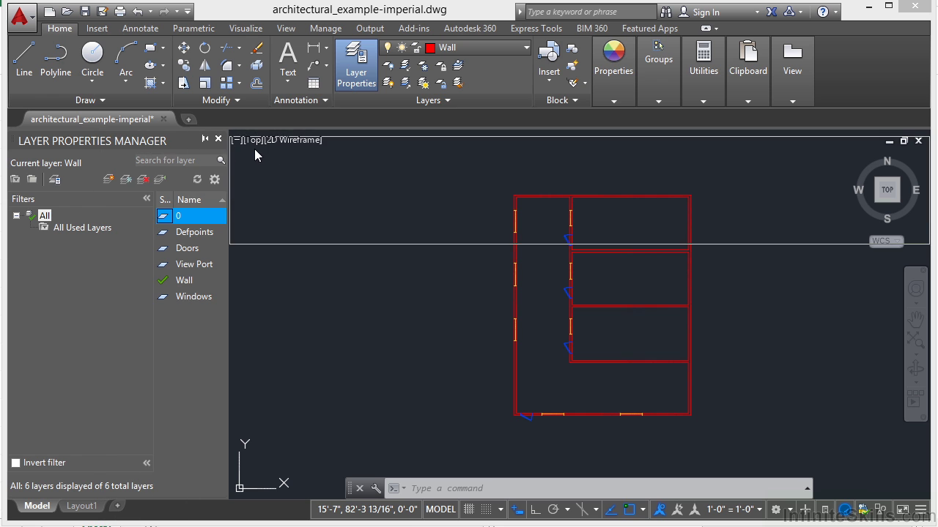
mouse_move(254, 149)
left_mouse_down()
mouse_move(240, 164)
mouse_move(242, 111)
left_mouse_up()
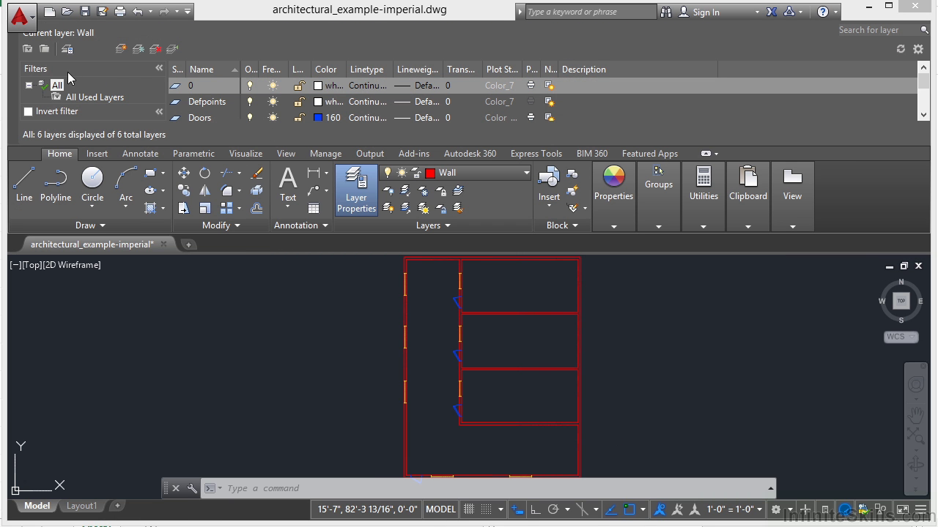
left_click(186, 88)
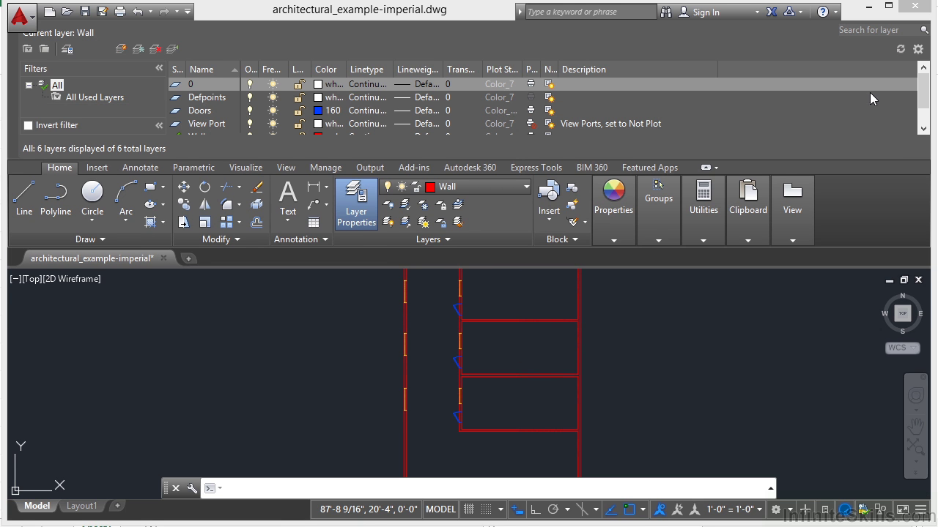
mouse_move(923, 101)
left_mouse_down()
mouse_move(924, 117)
mouse_move(923, 86)
left_mouse_up()
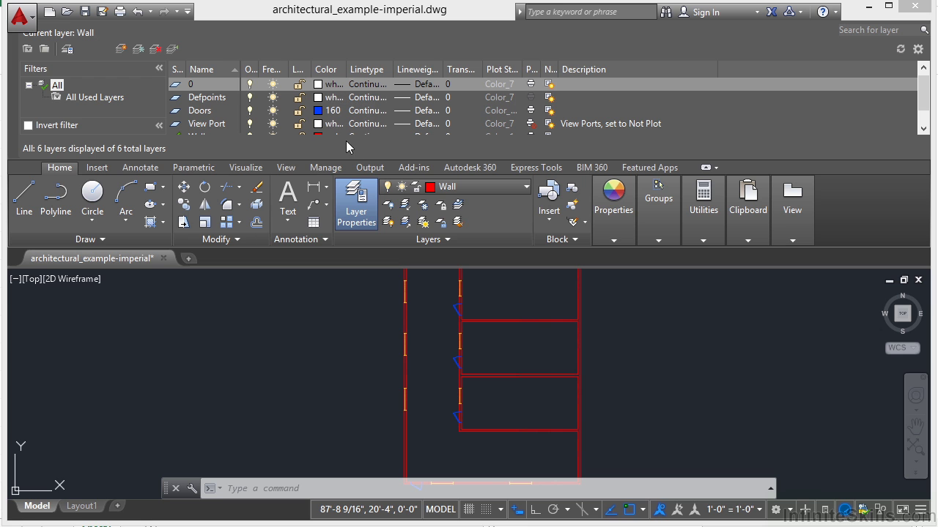
- Close the layer manager and switch the current layer from Wall to View Port
left_click(457, 242)
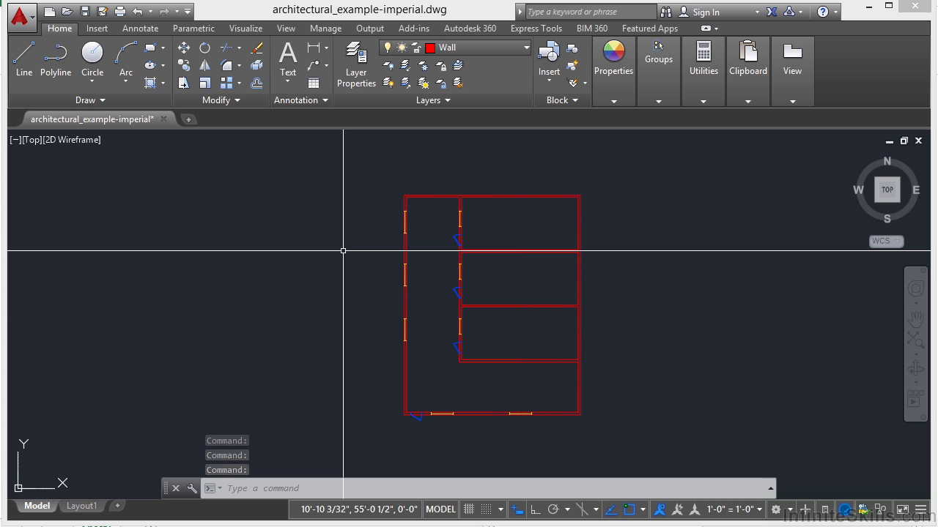
left_click(526, 47)
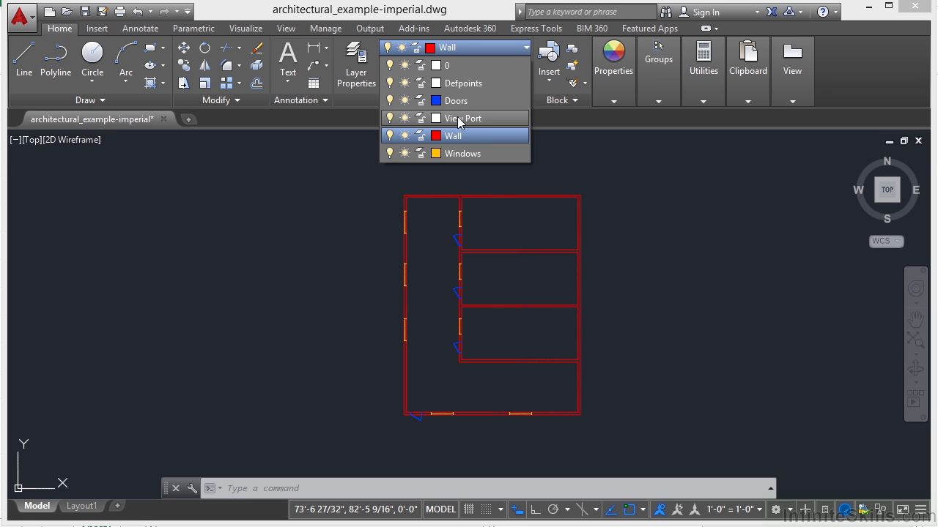
left_click(460, 118)
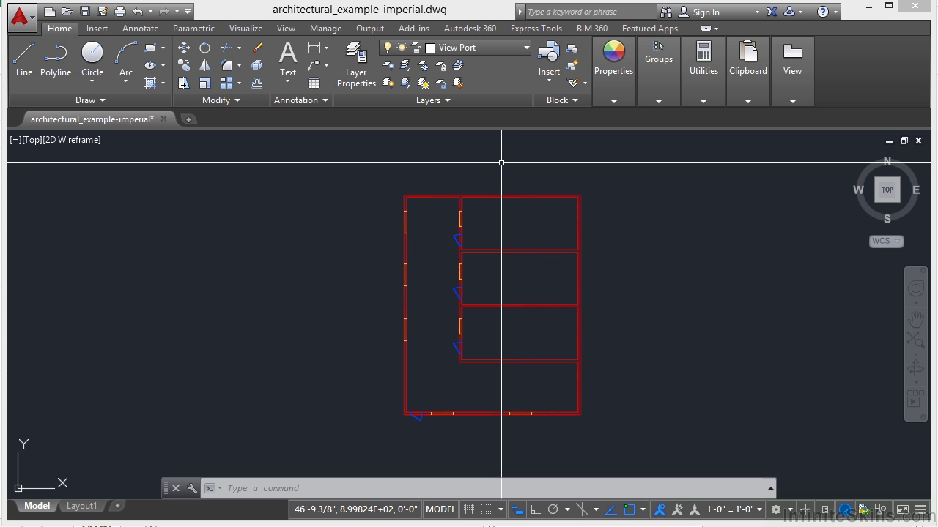
- Draw a slanted line left of the plan on the View Port layer
type("l")
key("Return")
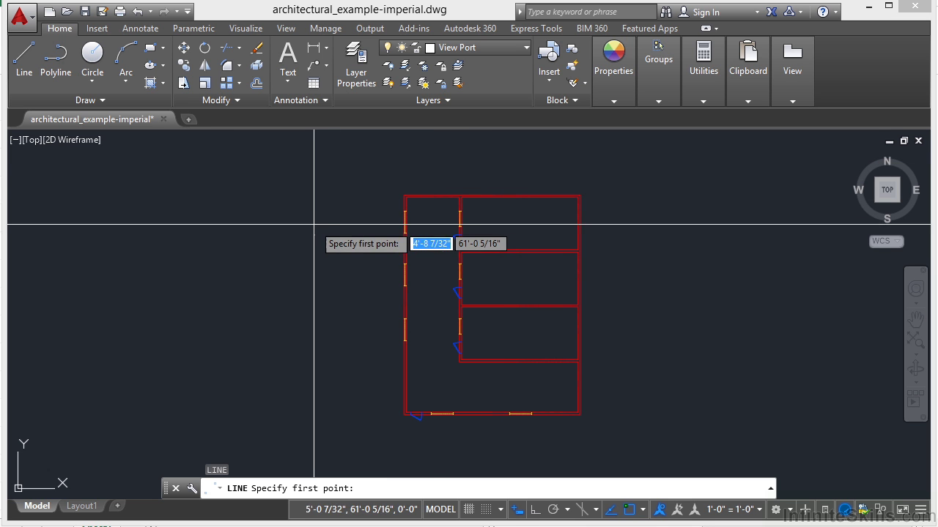
left_click(222, 211)
left_click(199, 308)
key("Return")
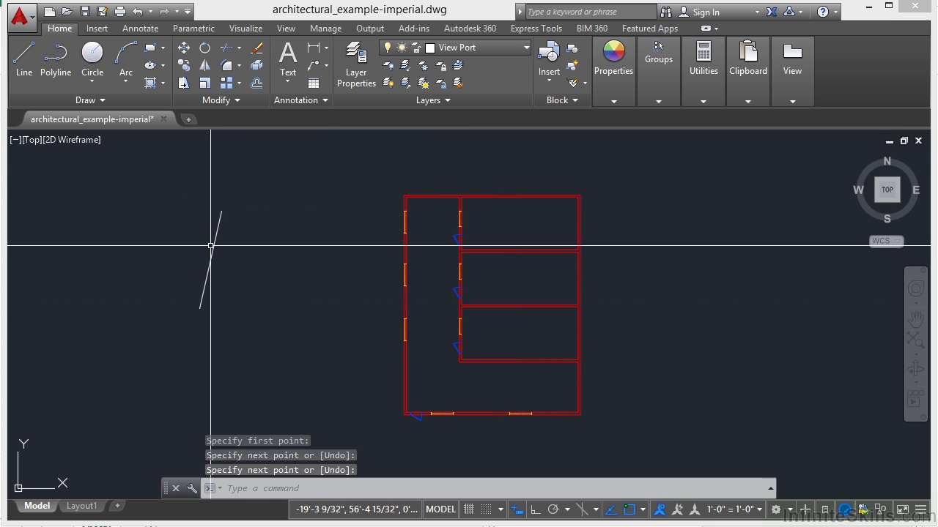
mouse_move(212, 249)
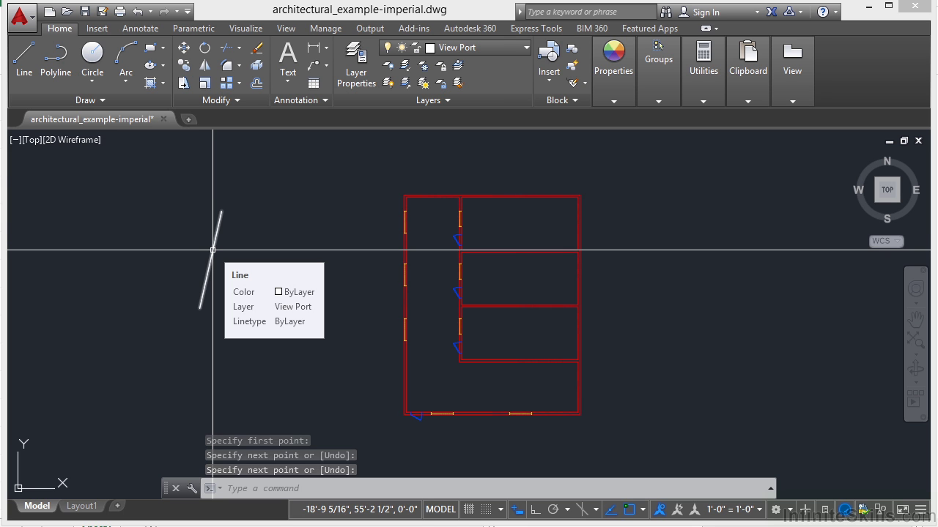
- Make Doors the current layer and draw a short blue line on it
left_click(526, 49)
left_click(450, 103)
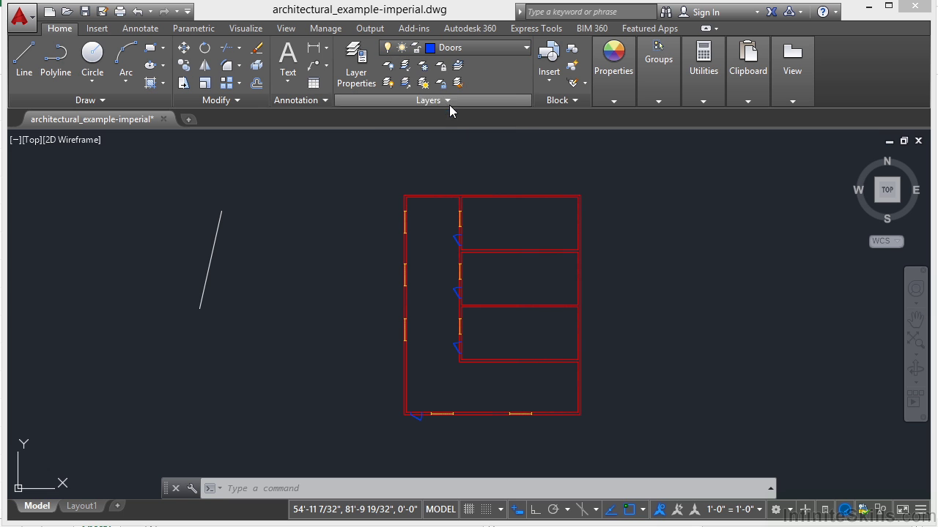
type("l")
key("Return")
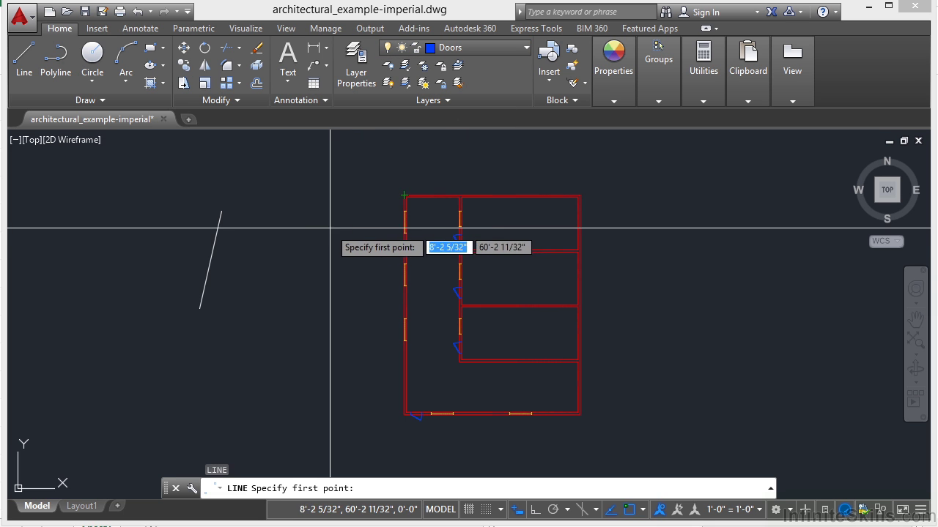
left_click(330, 228)
left_click(336, 301)
key("Return")
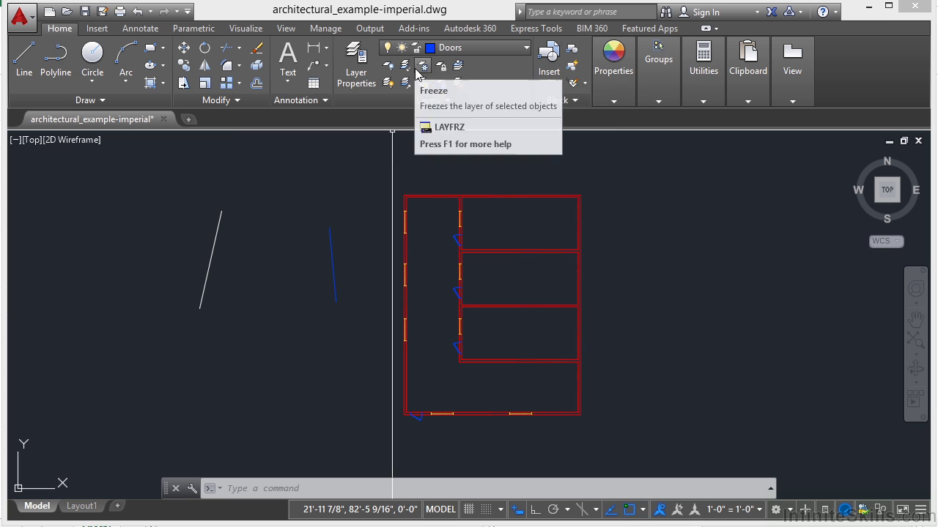
left_click(389, 68)
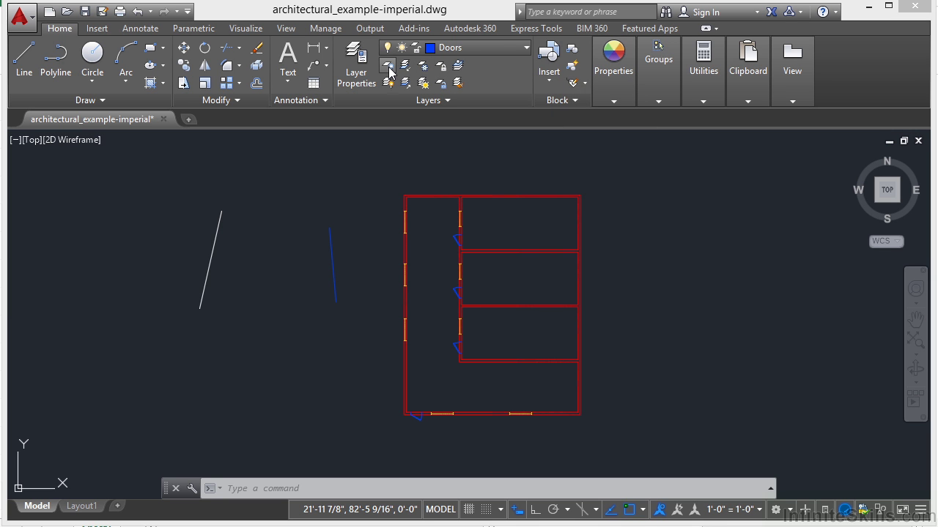
left_click(332, 266)
left_click(362, 306)
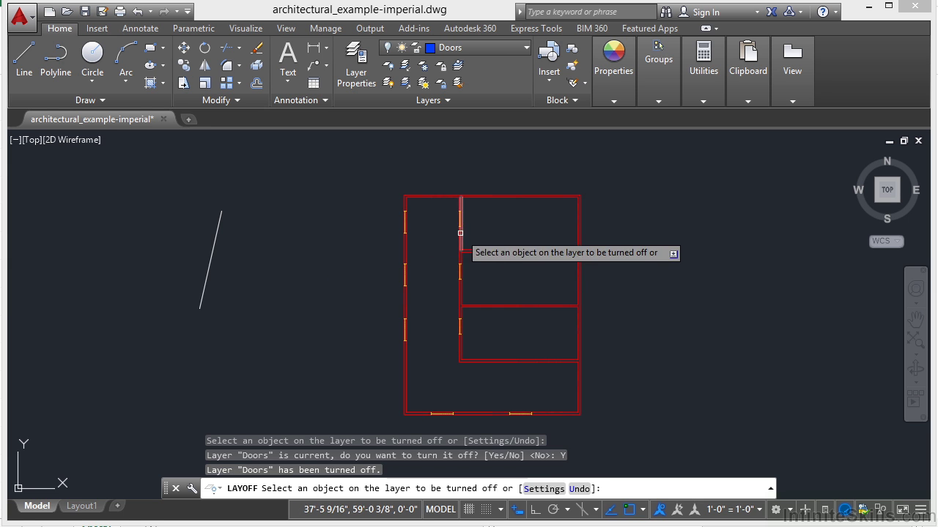
key("Return")
scroll(454, 273, "up", 4)
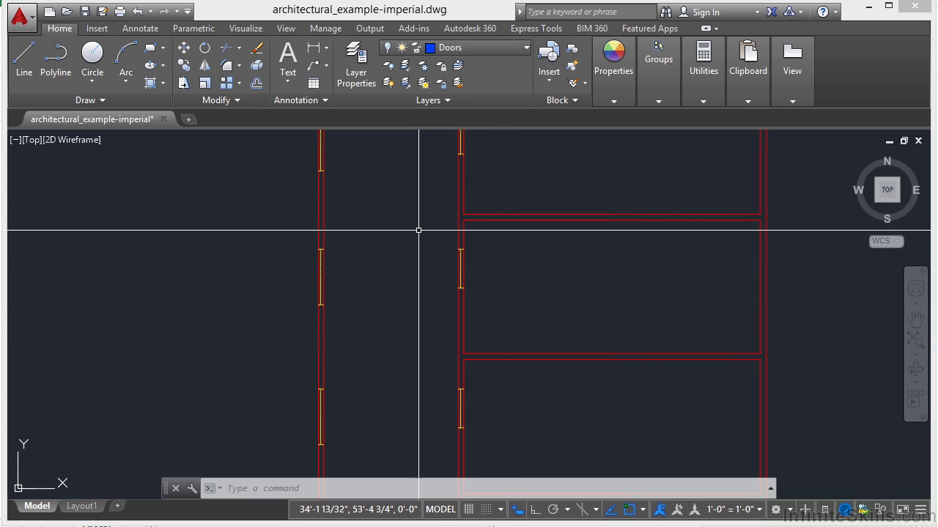
left_click(387, 86)
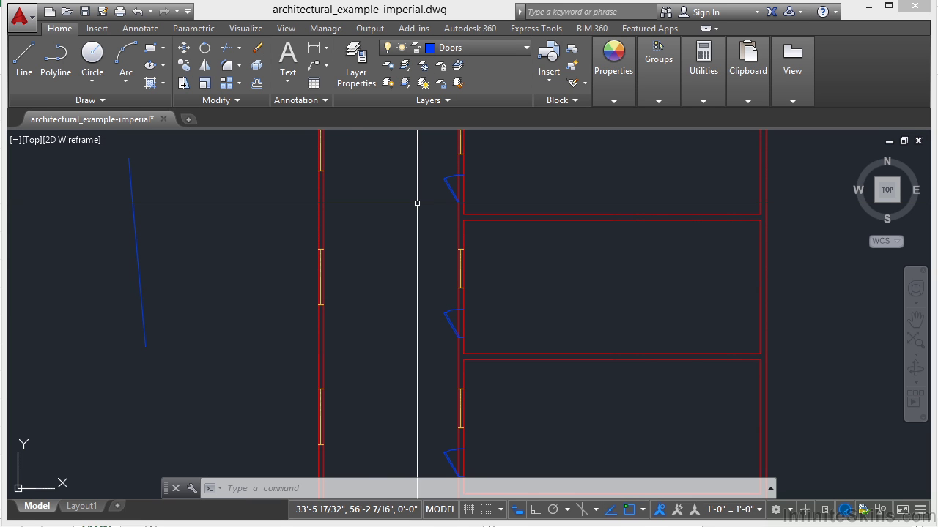
- Zoom out and expand the Layers panel to show layer states and 50% locked layer fading
scroll(417, 203, "down", 4)
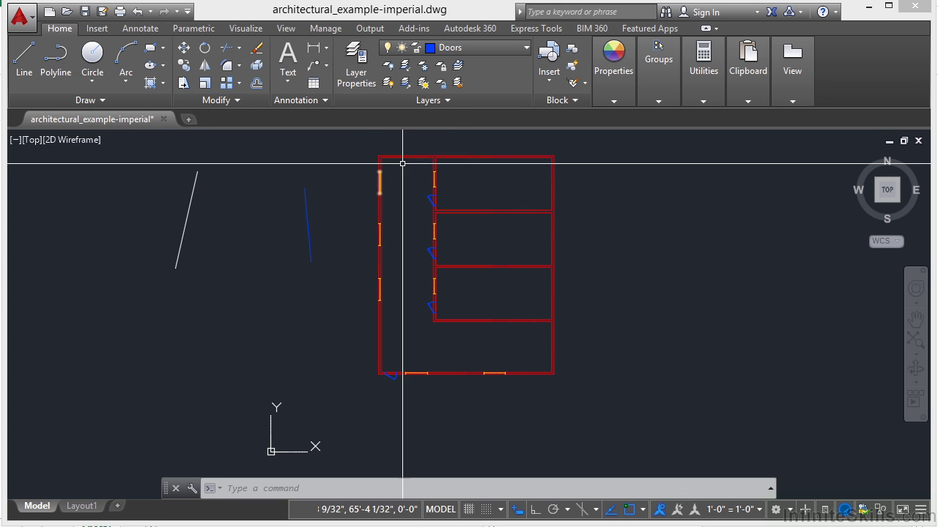
left_click(452, 103)
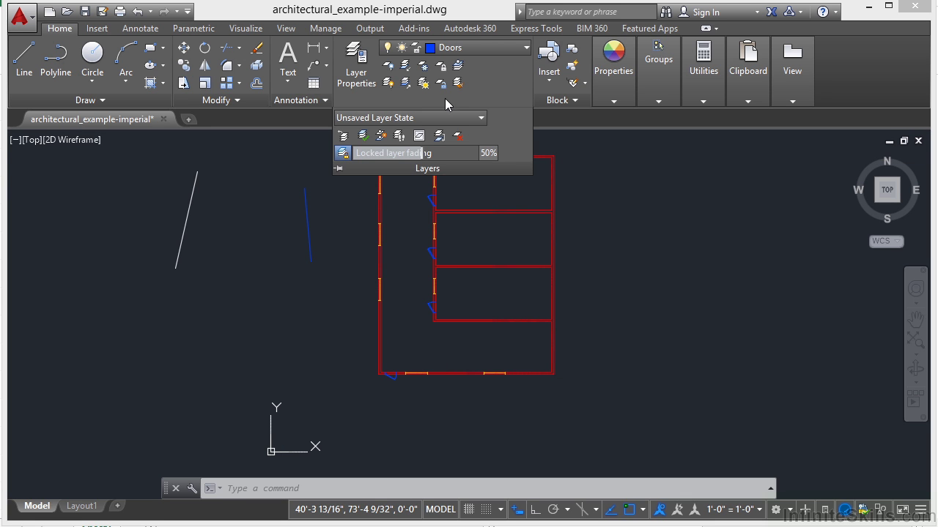